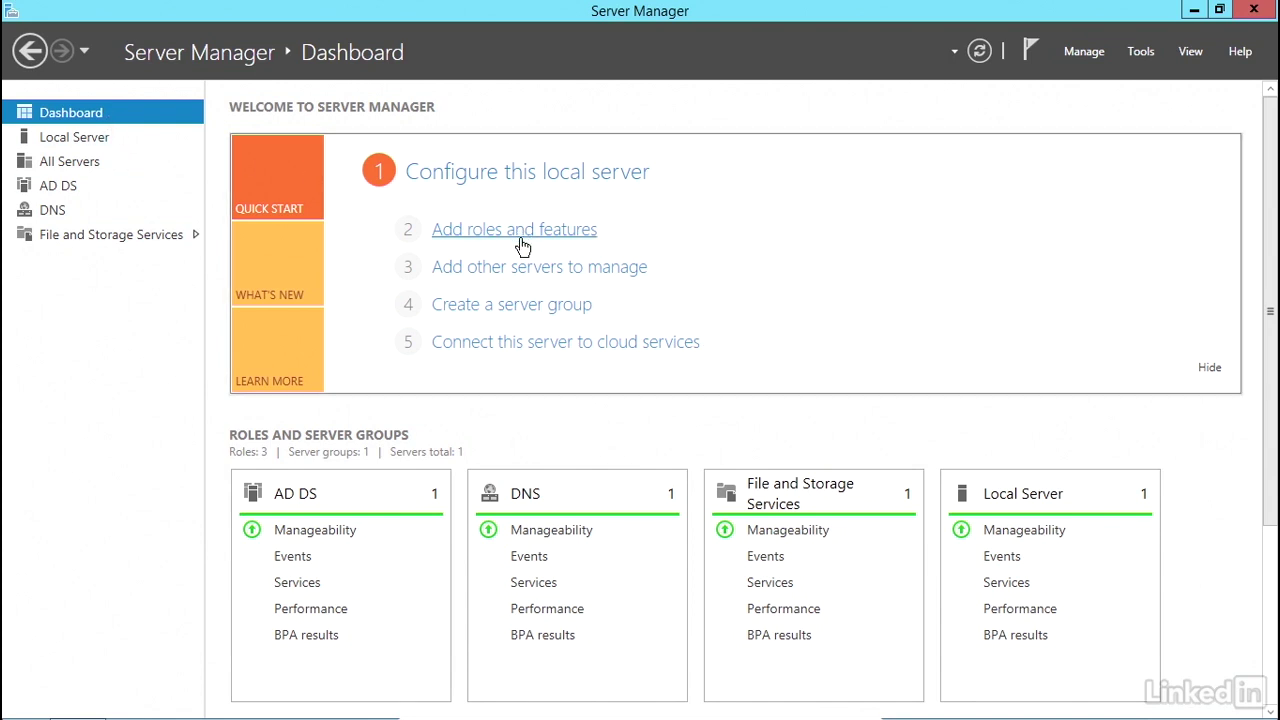
- Start the Remove Roles and Features Wizard for the local server and reach its Server Roles list
left_click(1087, 51)
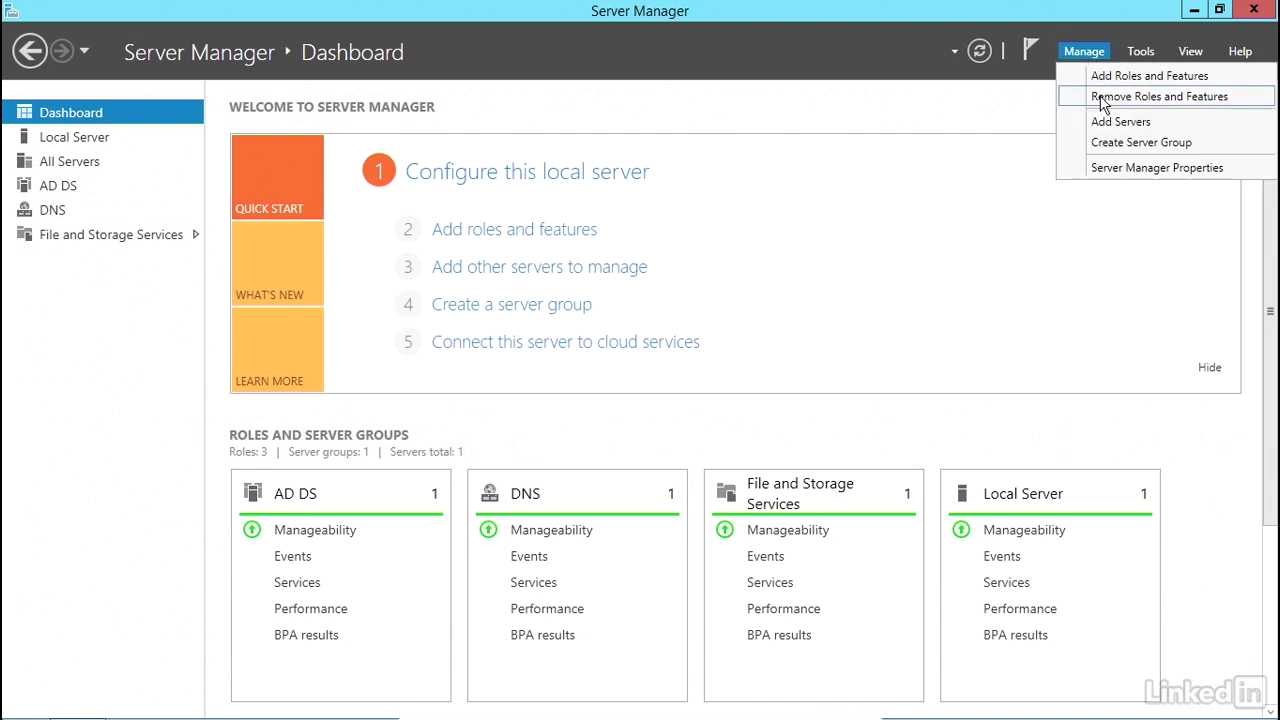
left_click(843, 210)
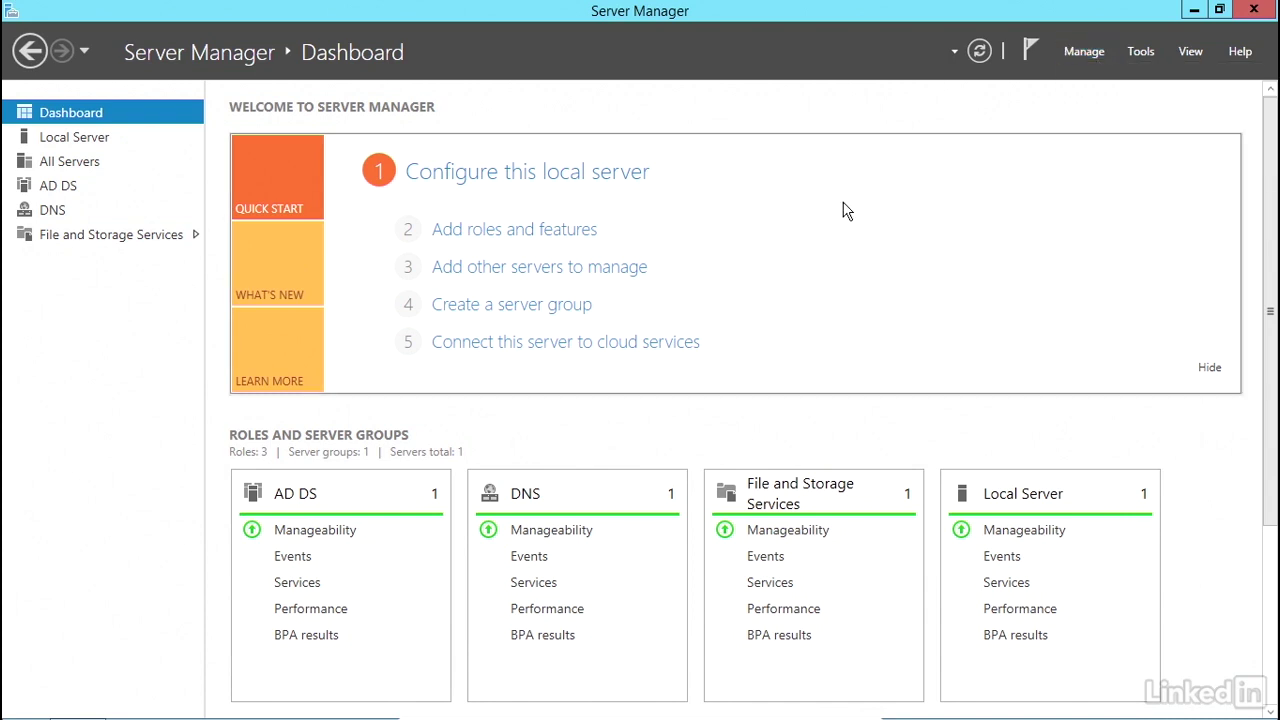
left_click(477, 237)
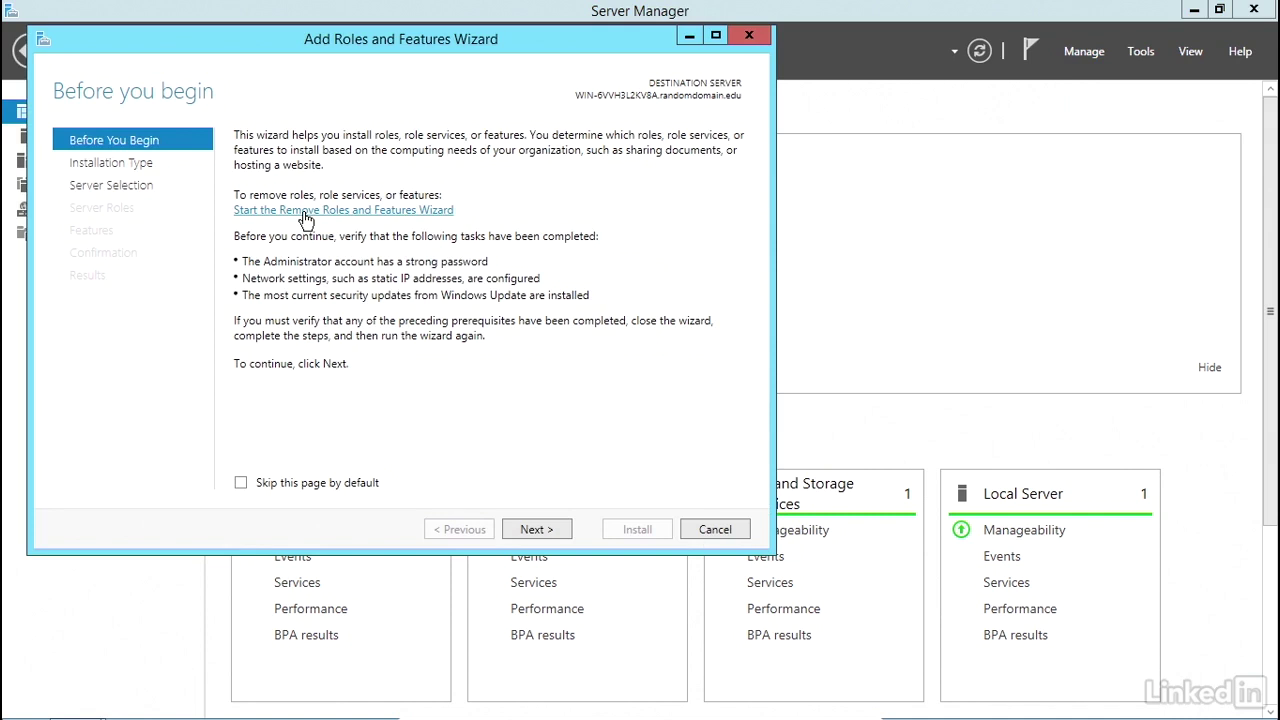
left_click(306, 218)
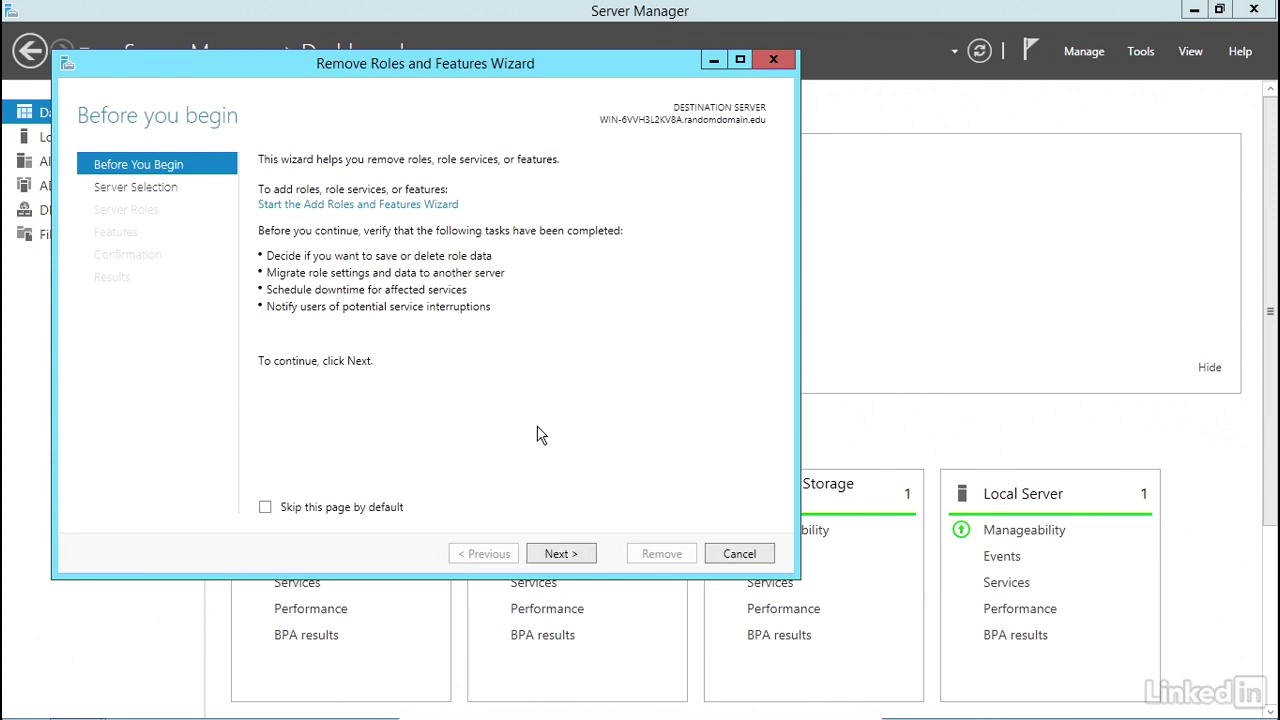
left_click(551, 556)
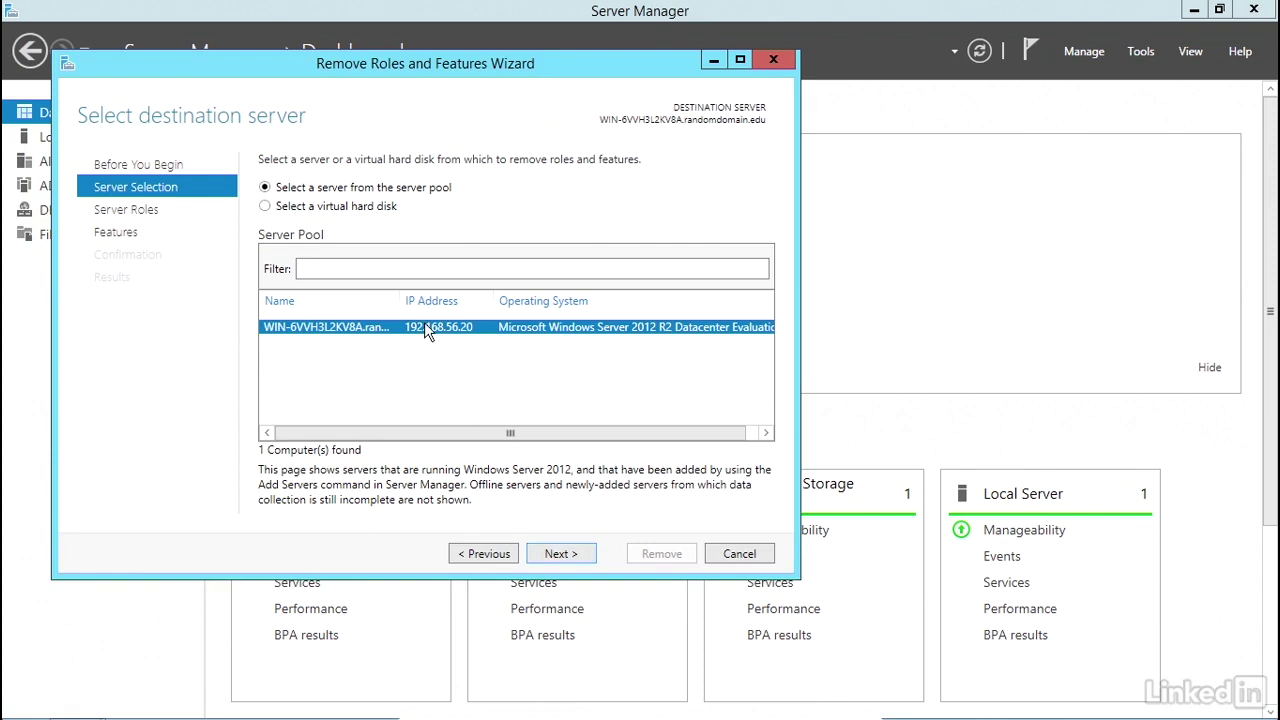
left_click(558, 556)
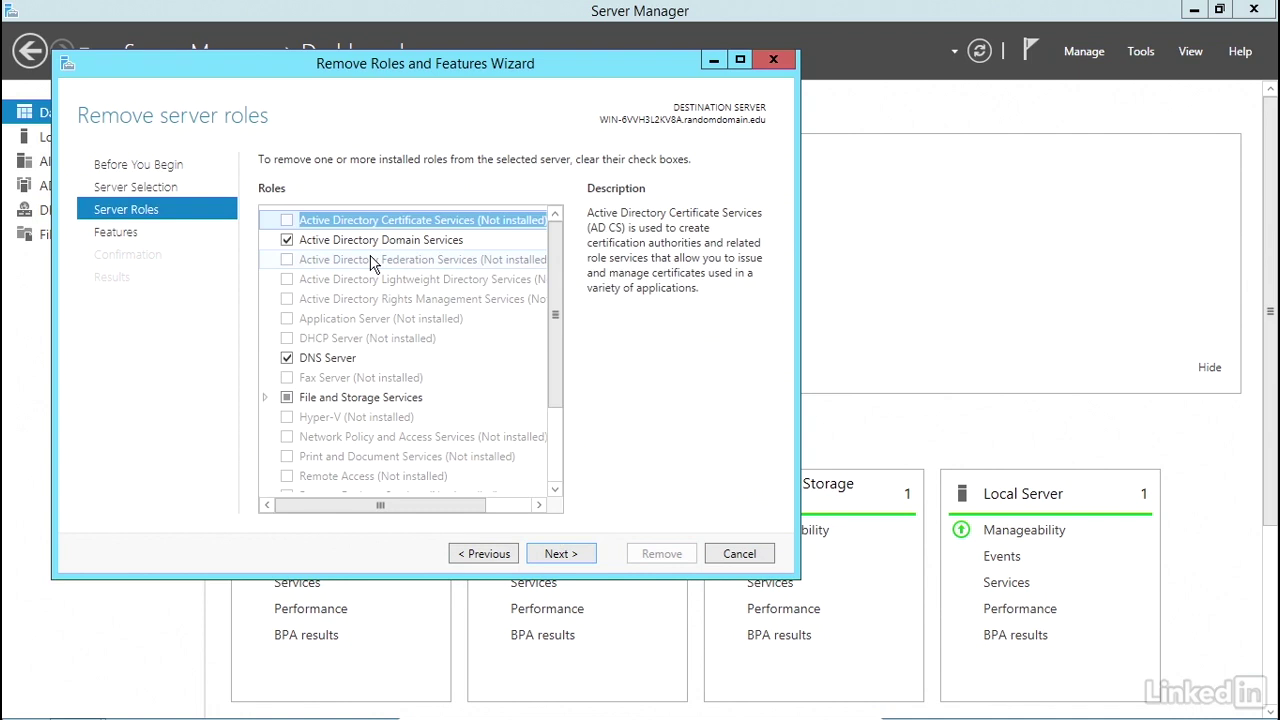
- Clear Active Directory Domain Services and its management features, triggering the demote-first validation error
left_click(287, 242)
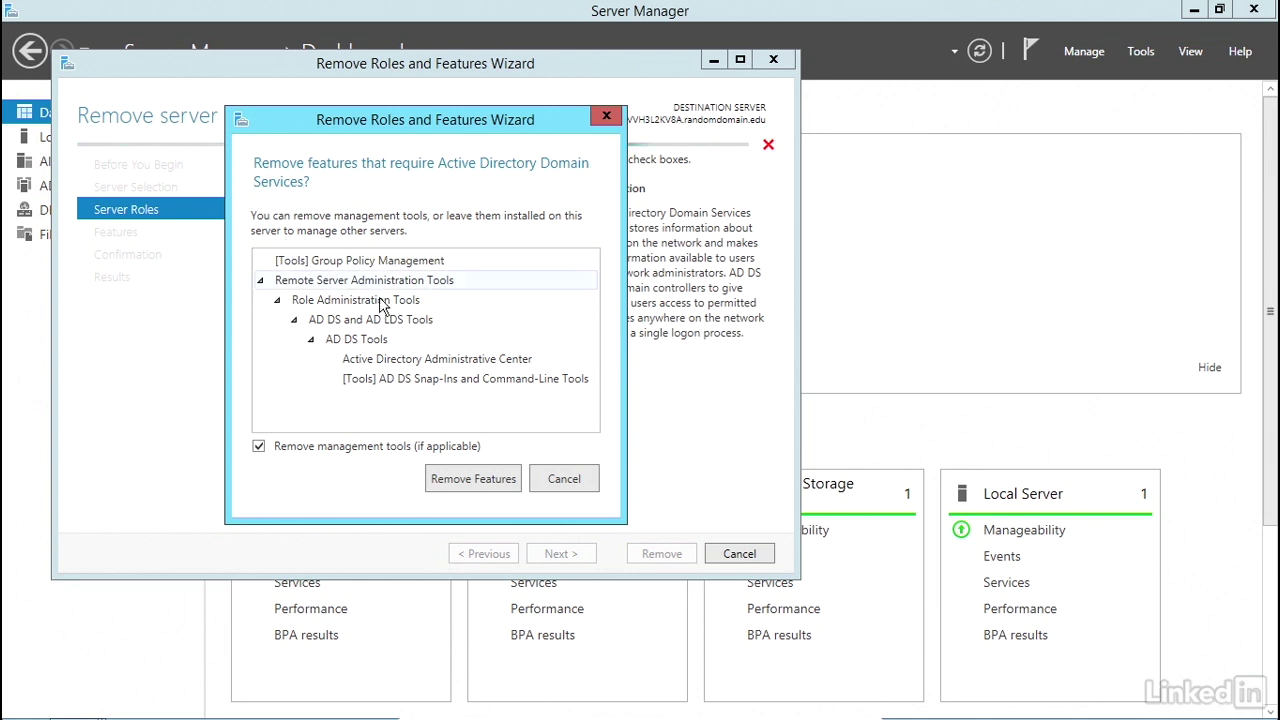
left_click(474, 480)
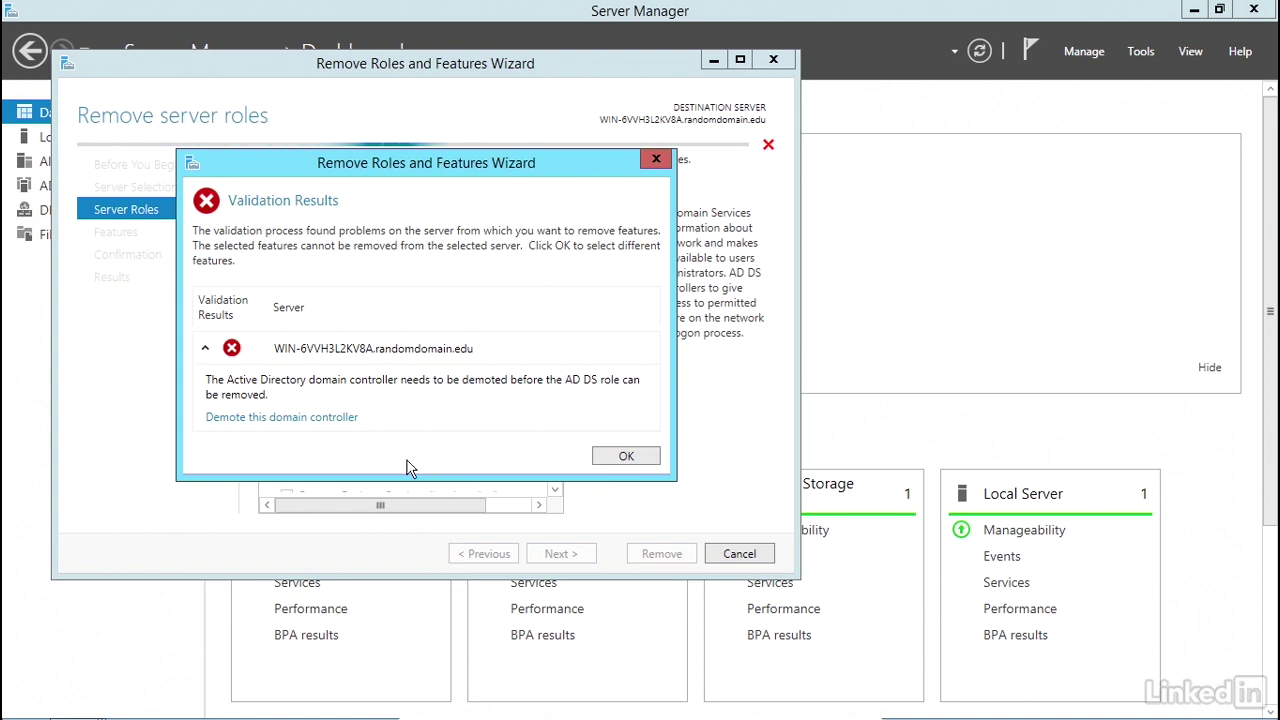
- Launch the domain controller demotion with current credentials and confirm proceeding despite the DNS Server warning
left_click(251, 418)
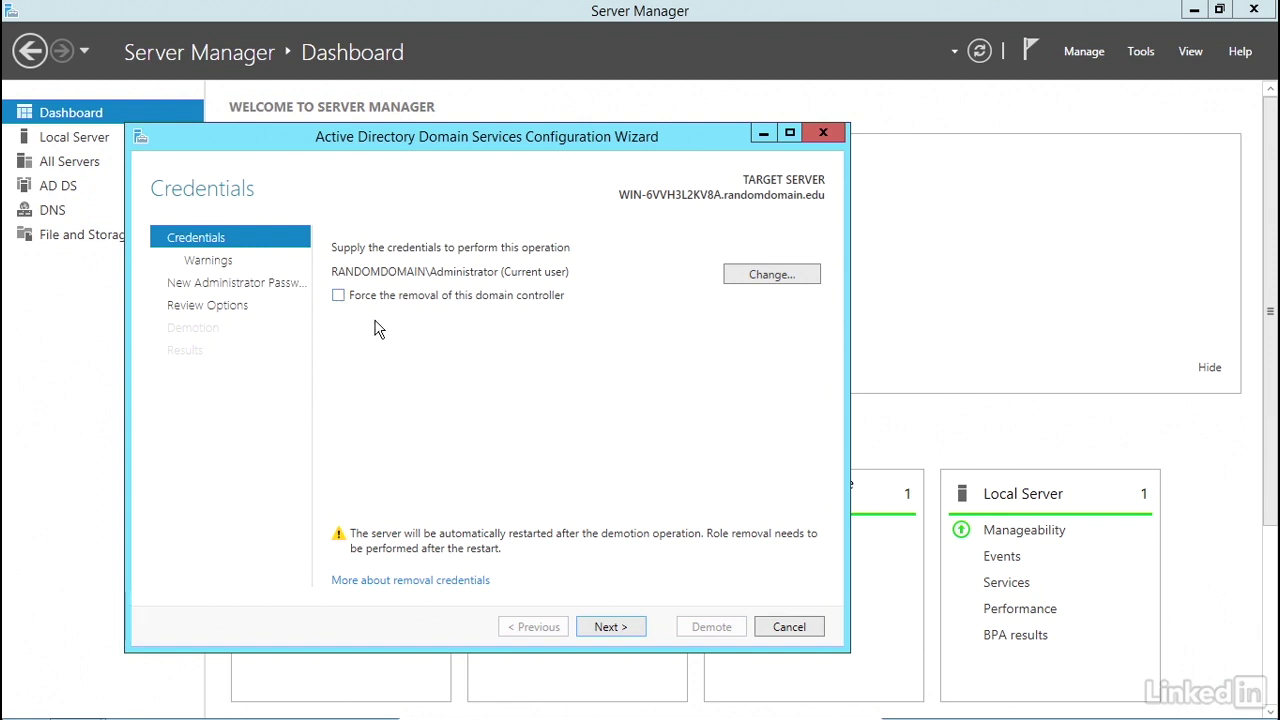
left_click(611, 626)
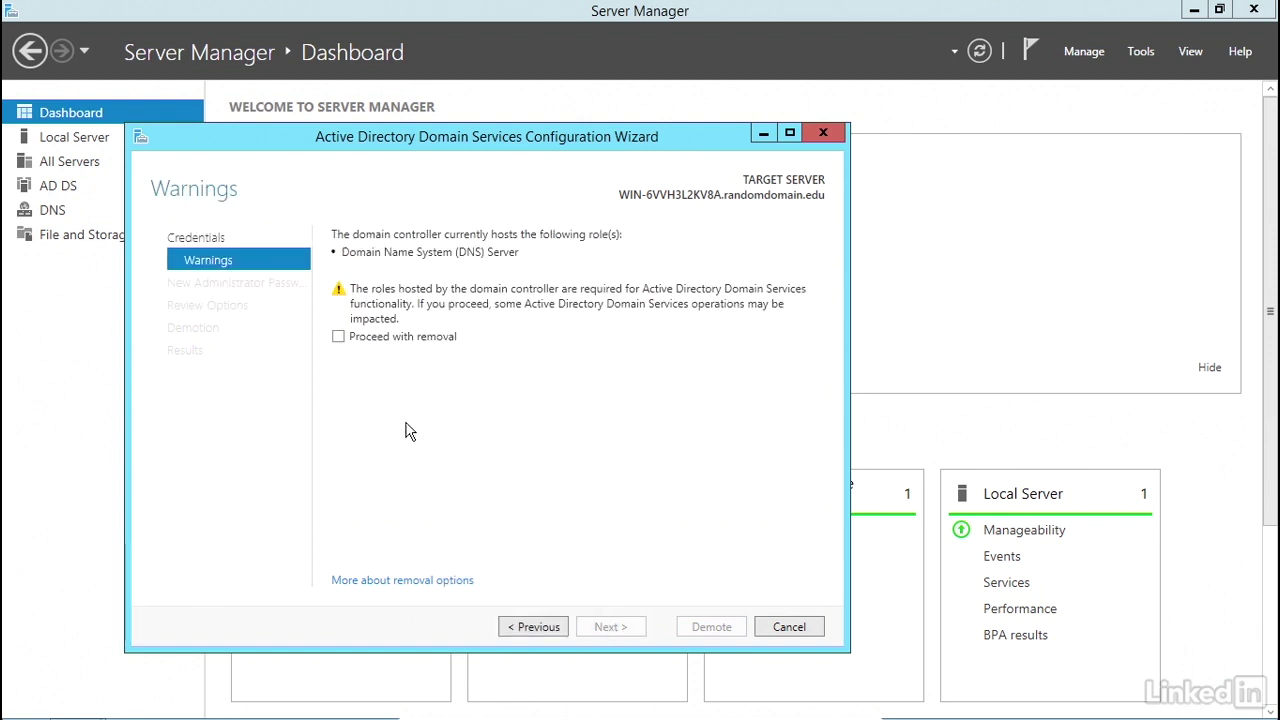
left_click(337, 337)
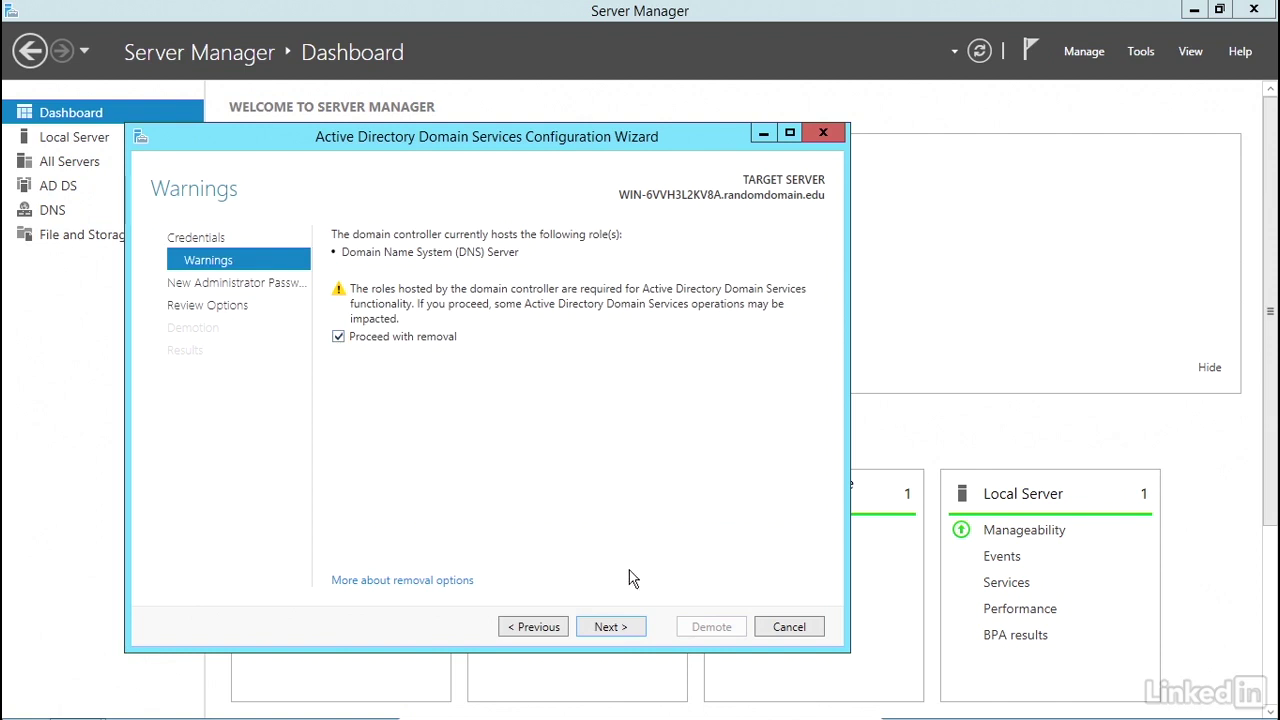
- Enter and confirm a new local Administrator password, then continue to Review Options
left_click(614, 630)
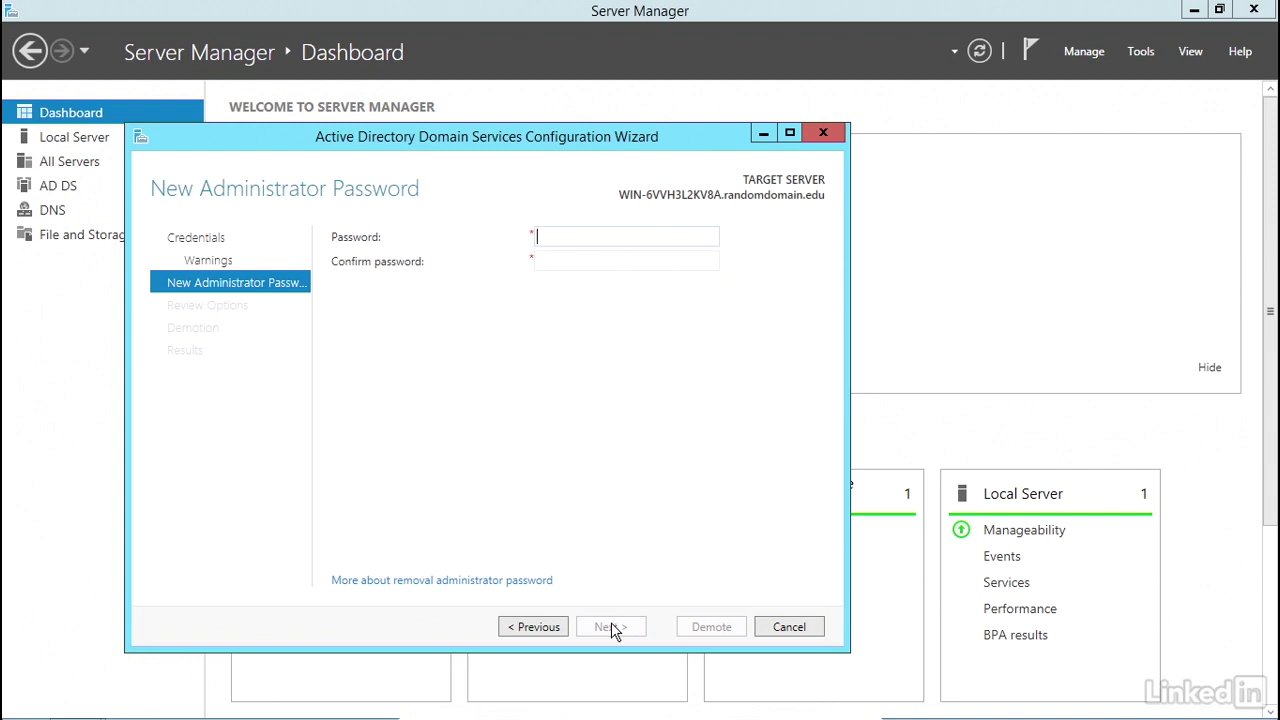
type("●●●●●●●●●●●●")
key("Tab")
type("●●●●●●●●●●●●")
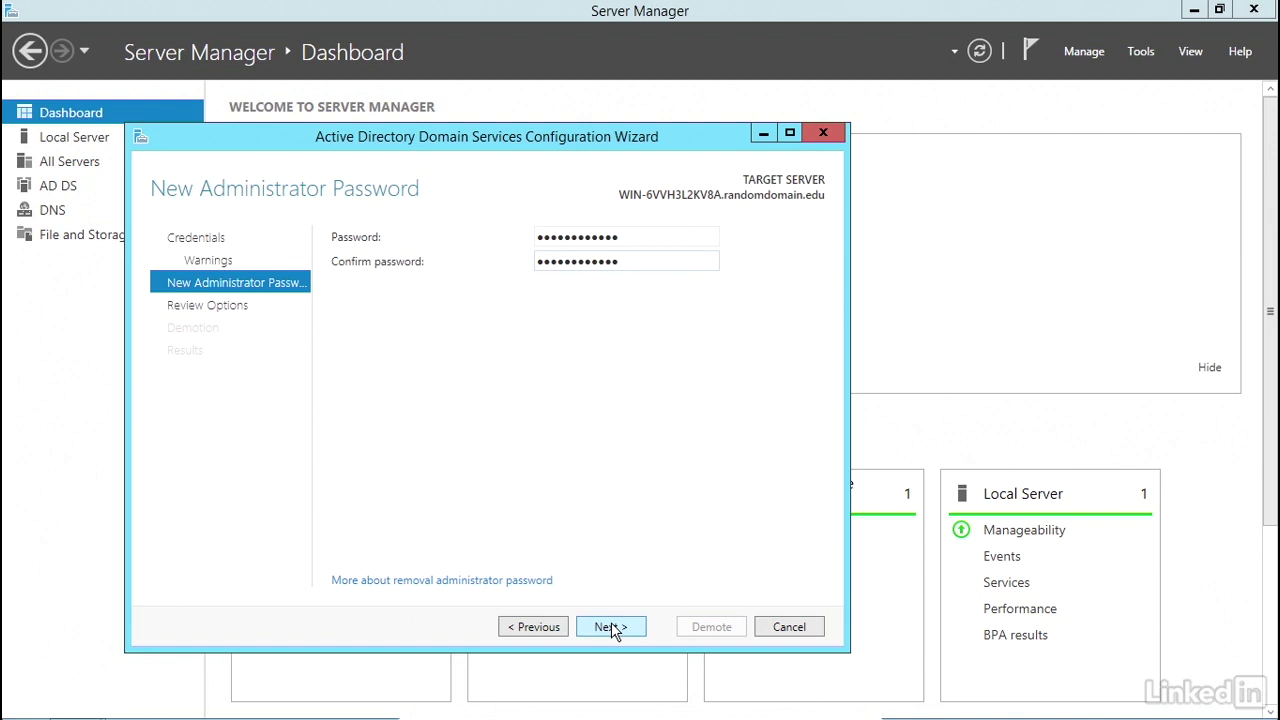
left_click(611, 626)
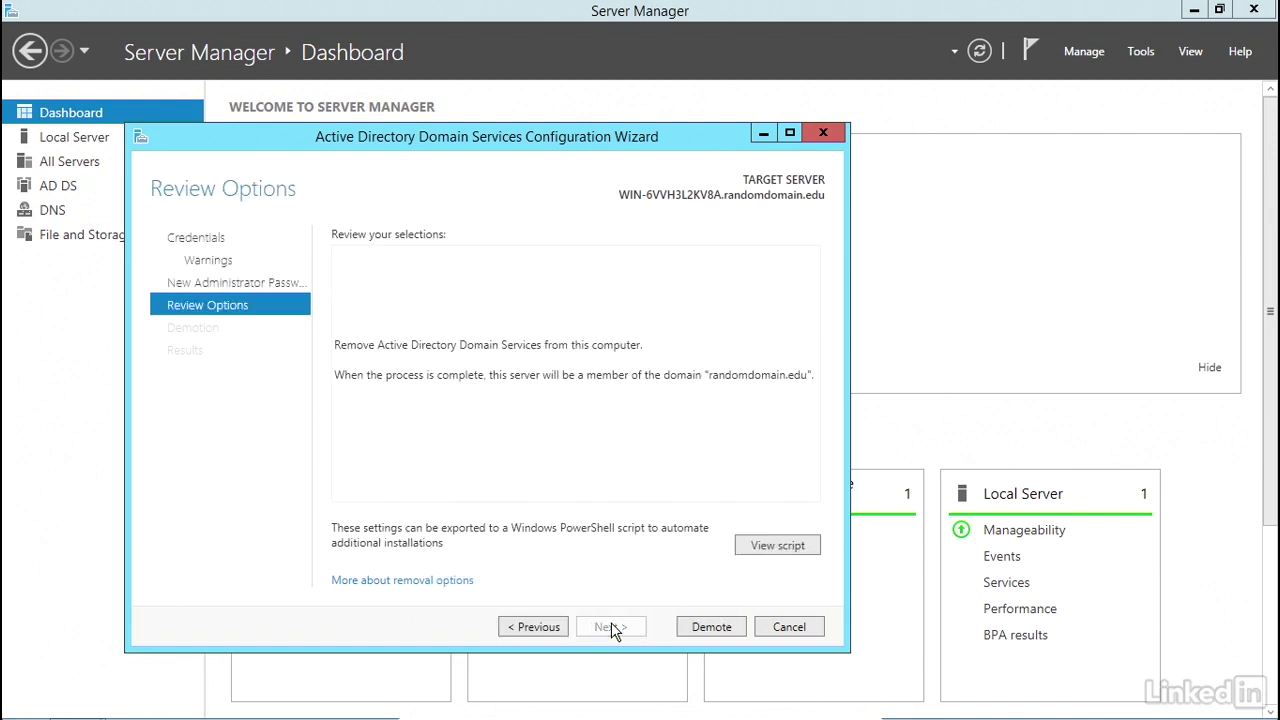
- Run the demotion and close the results after the success message so the server restarts
left_click(710, 627)
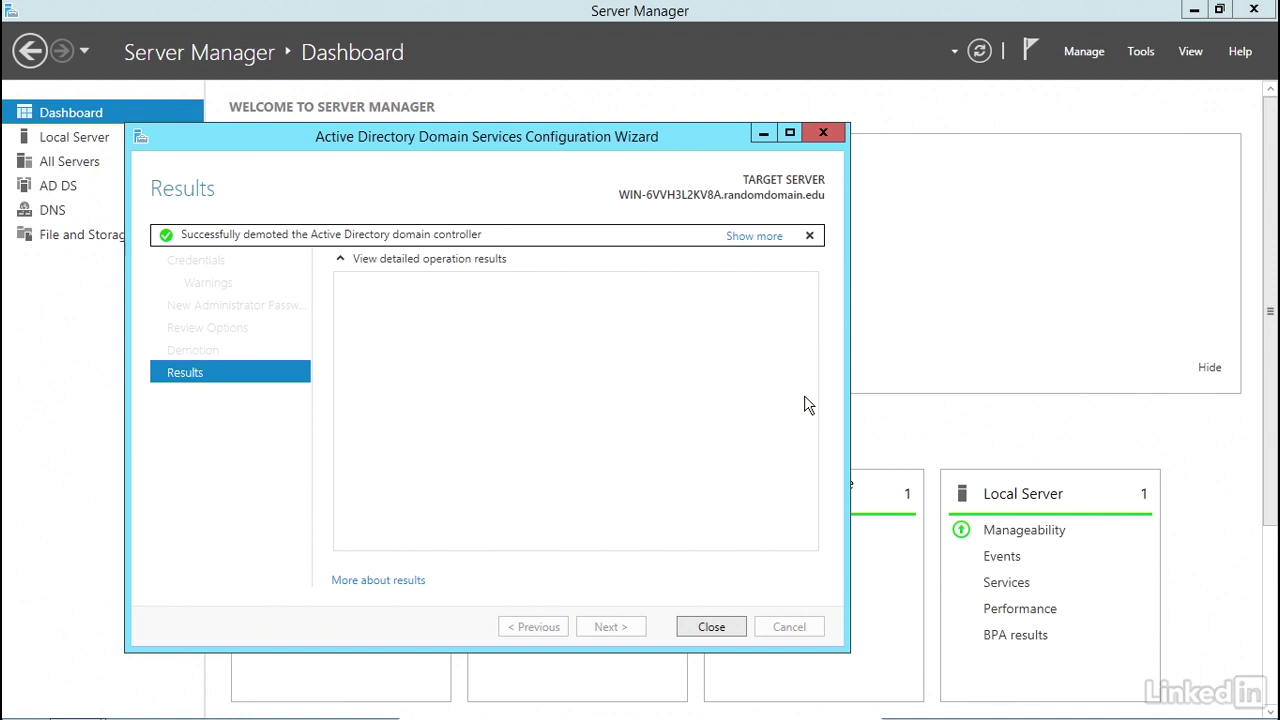
left_click(708, 627)
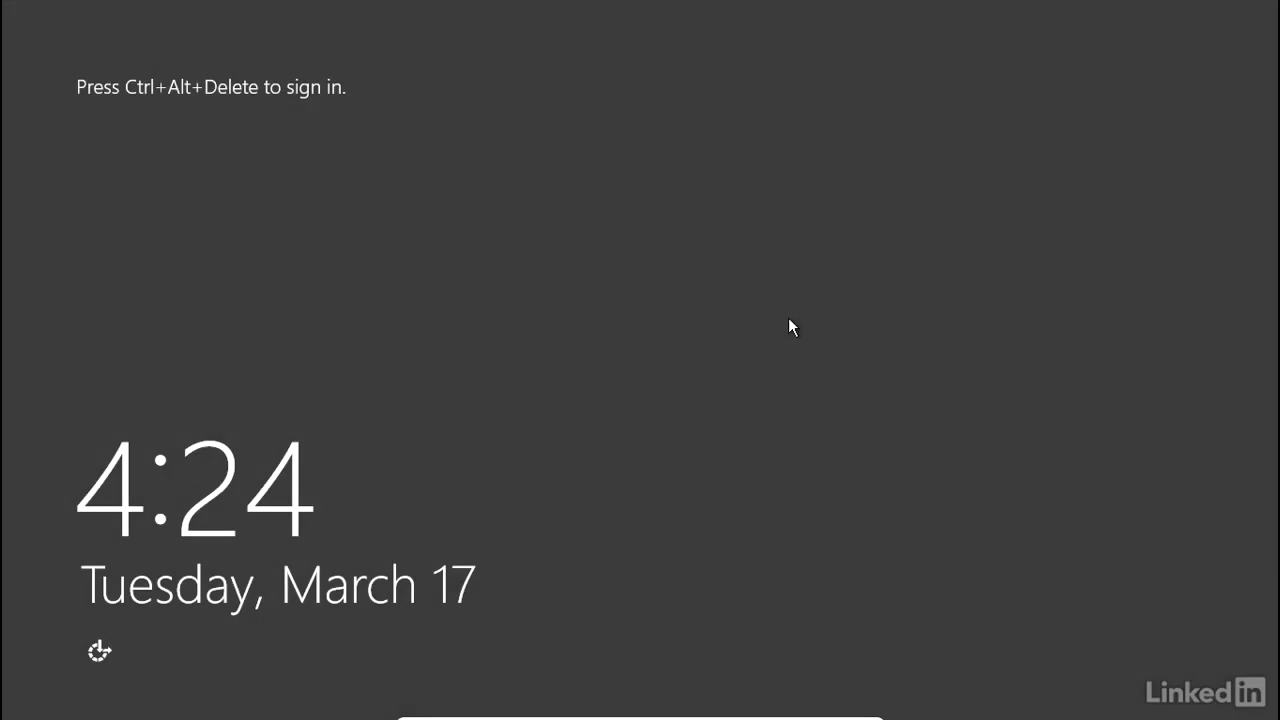
- Sign back in as Administrator with the account password so the Server Manager Dashboard loads
key("ctrl+alt+Delete")
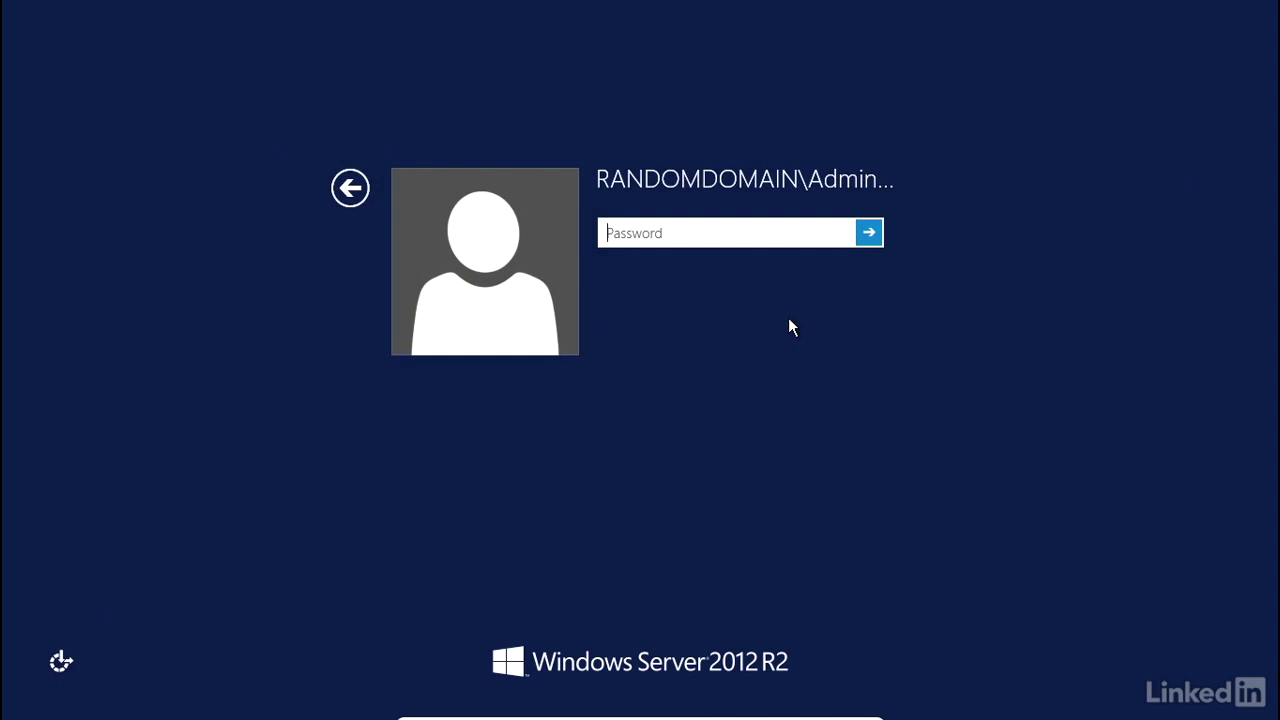
type("Pa$$w0rd123")
key("Return")
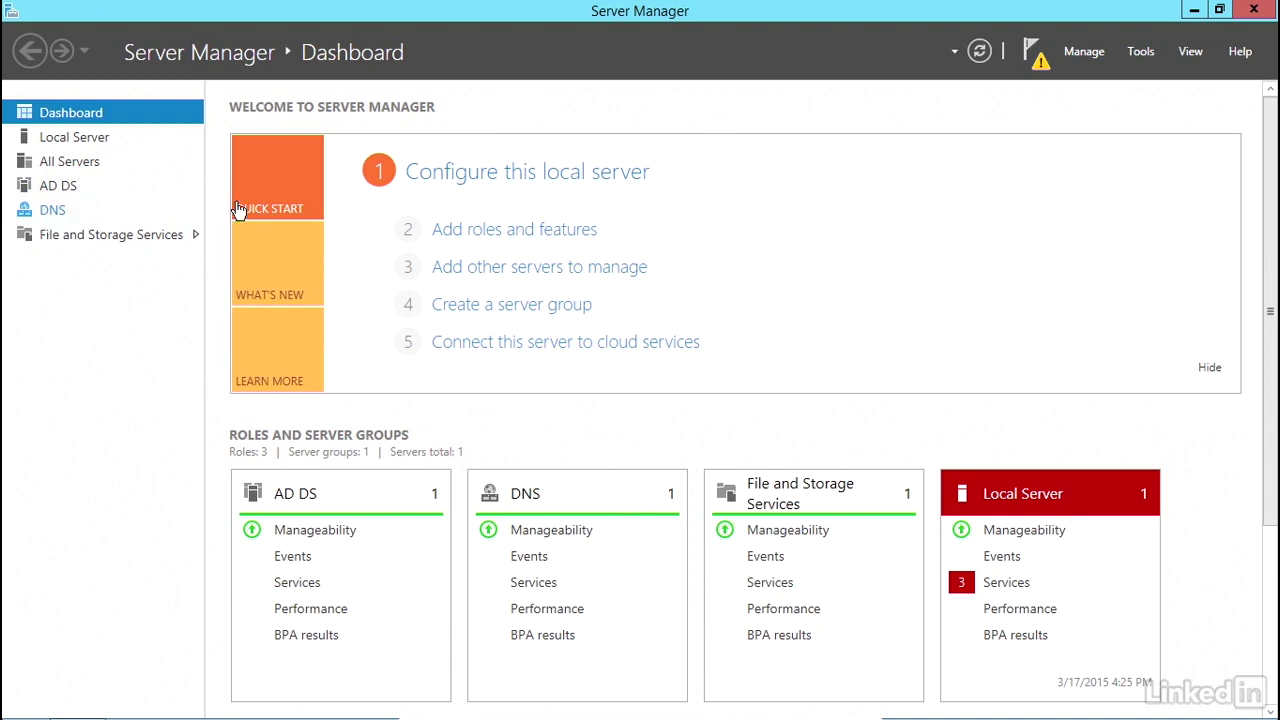
- Start the Remove Roles and Features Wizard for the local server and reach its roles list
left_click(503, 232)
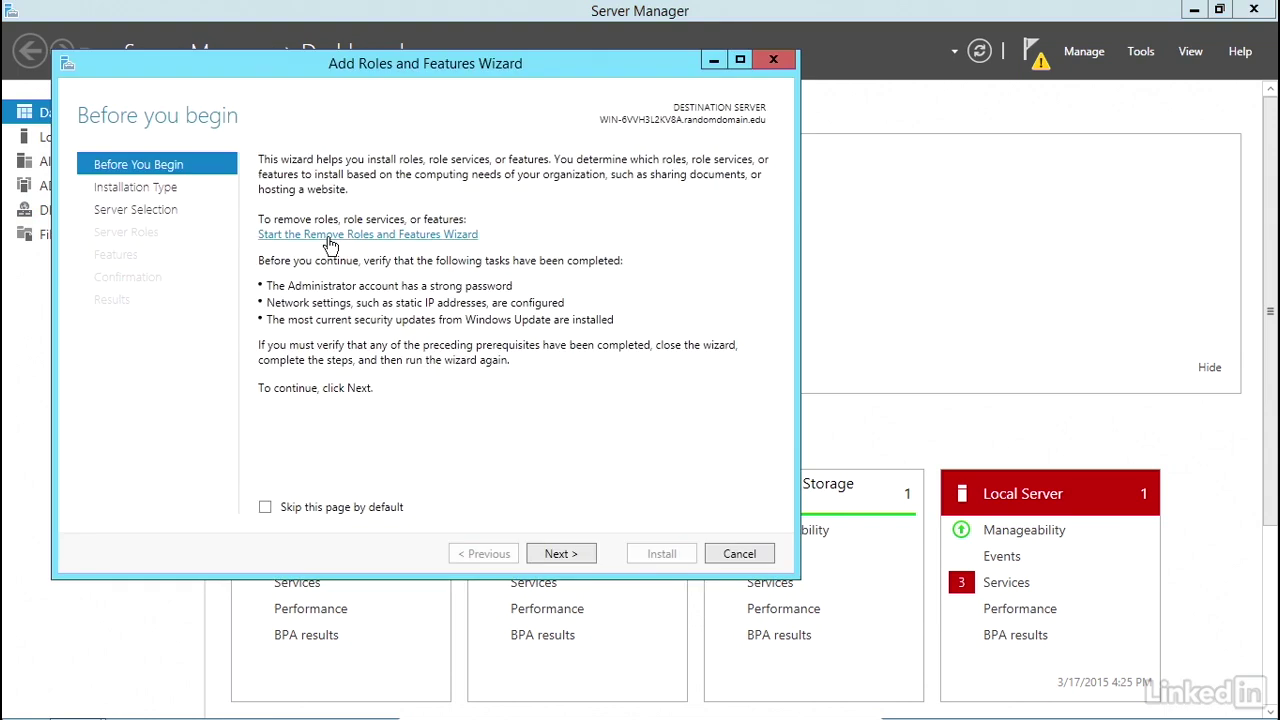
left_click(330, 238)
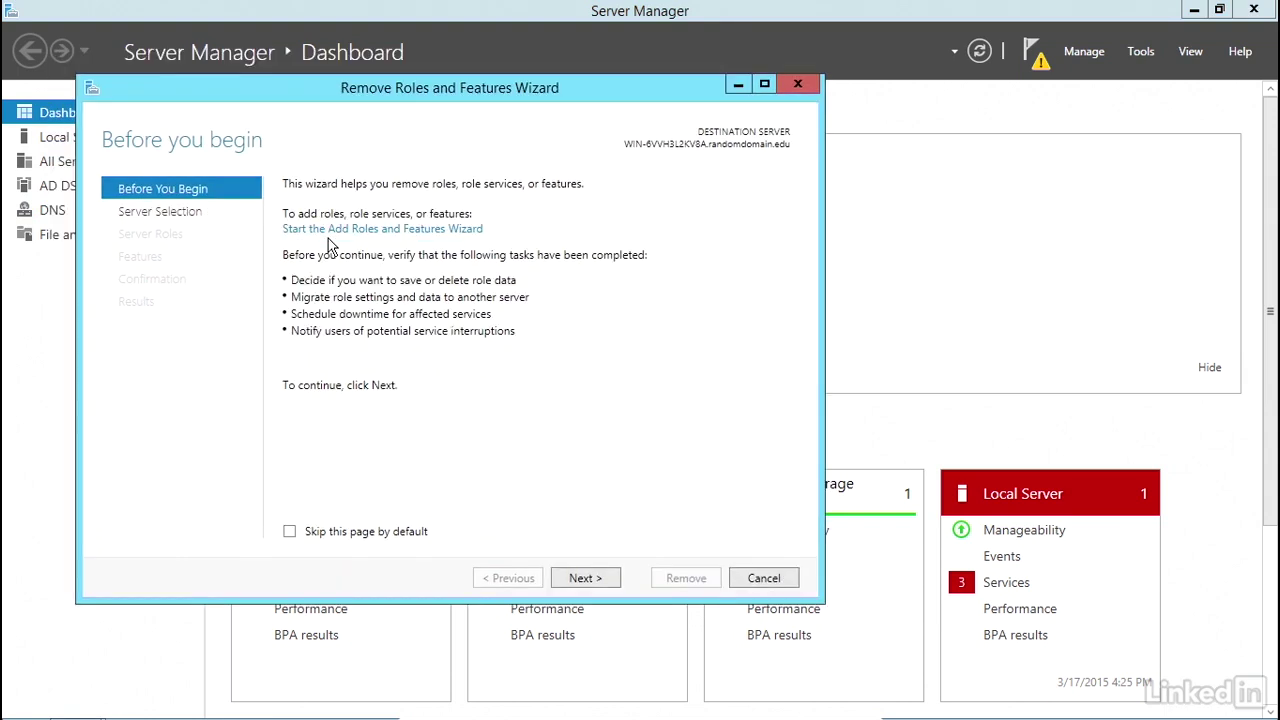
left_click(585, 580)
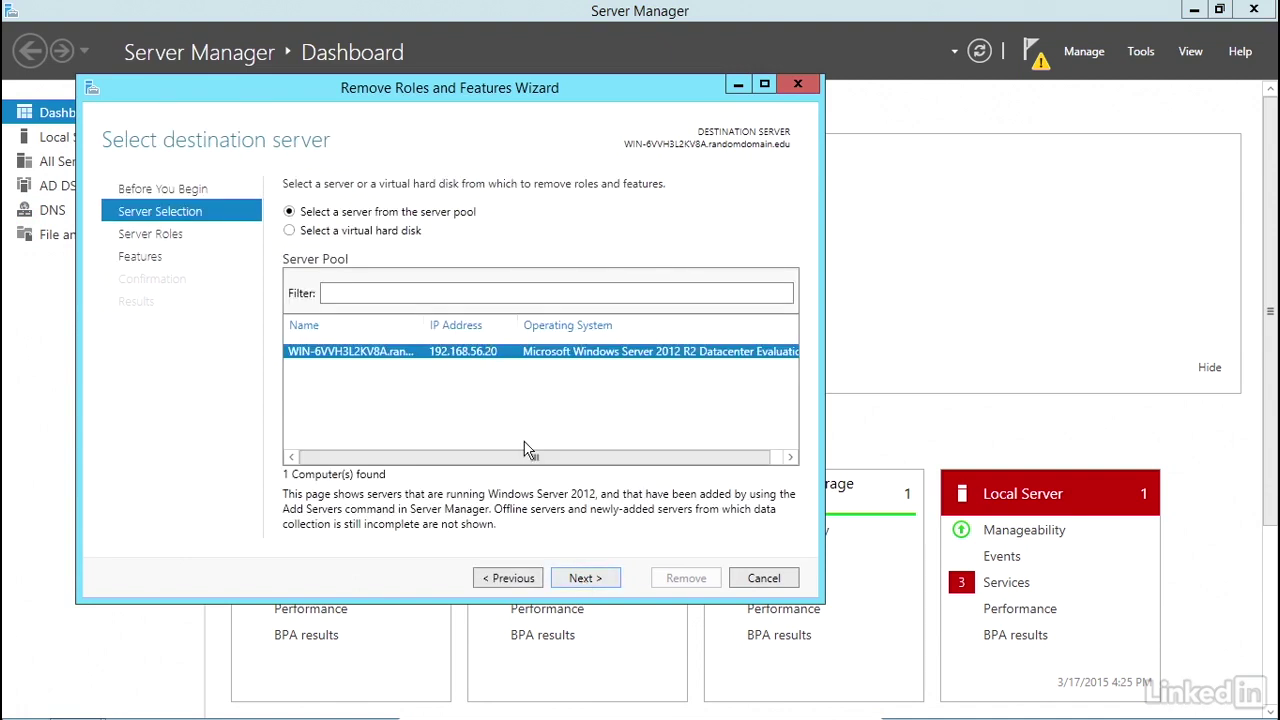
left_click(603, 580)
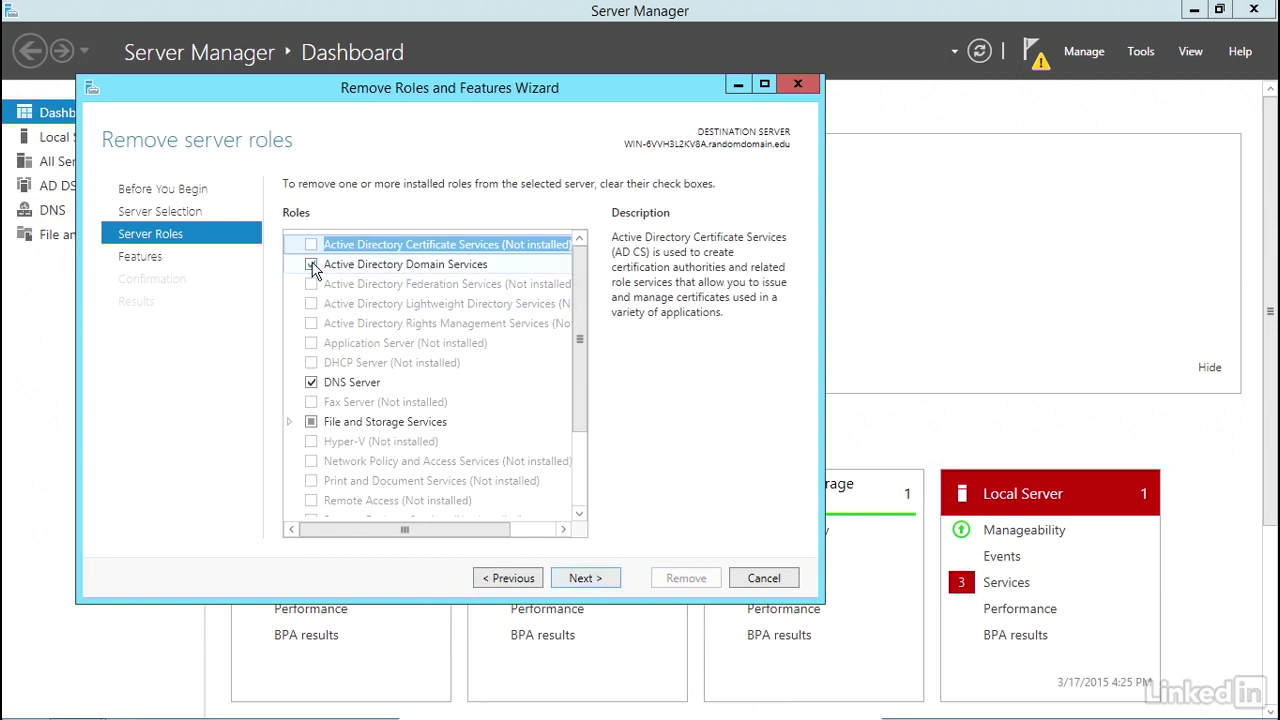
- Clear Active Directory Domain Services and DNS Server, including their management tools
left_click(312, 266)
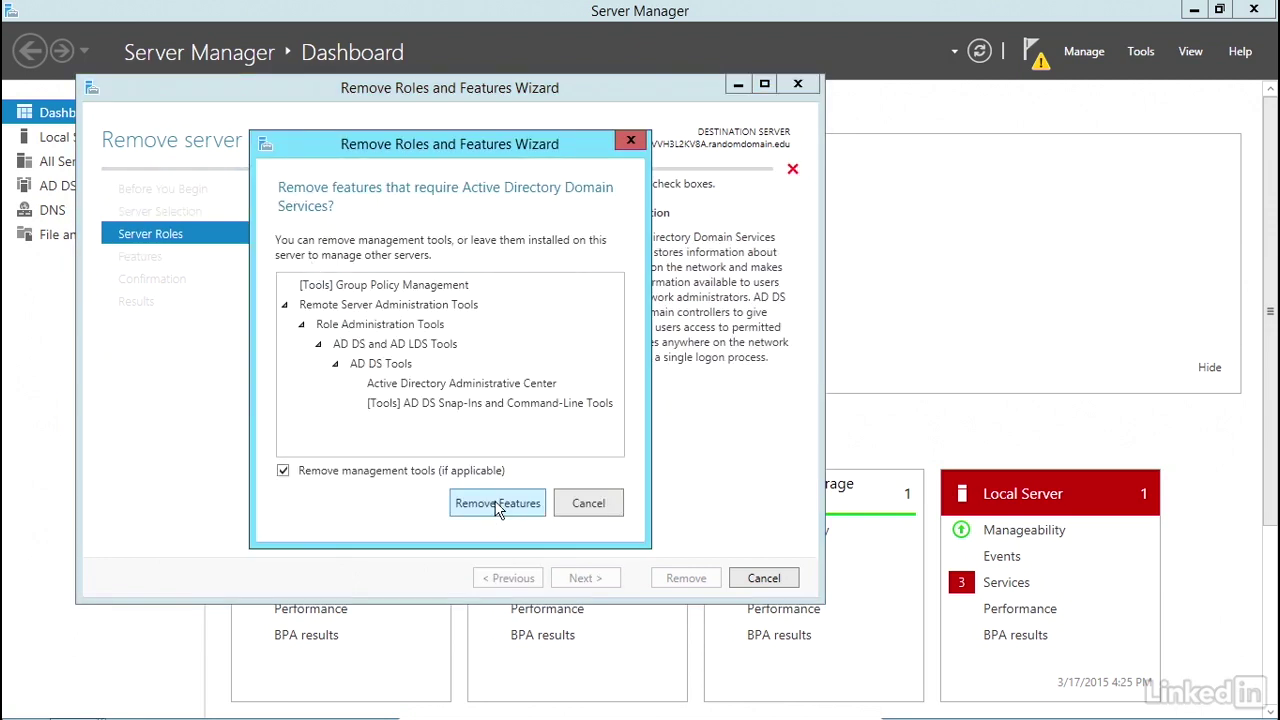
left_click(496, 506)
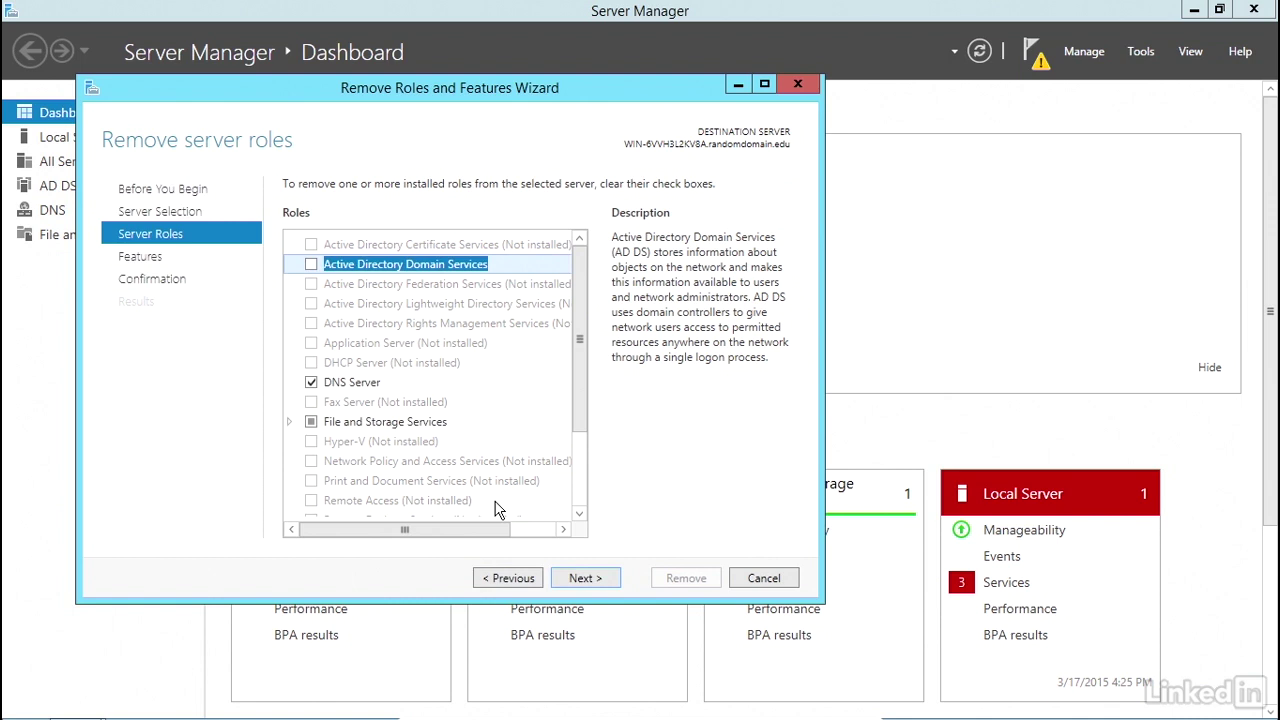
left_click(312, 383)
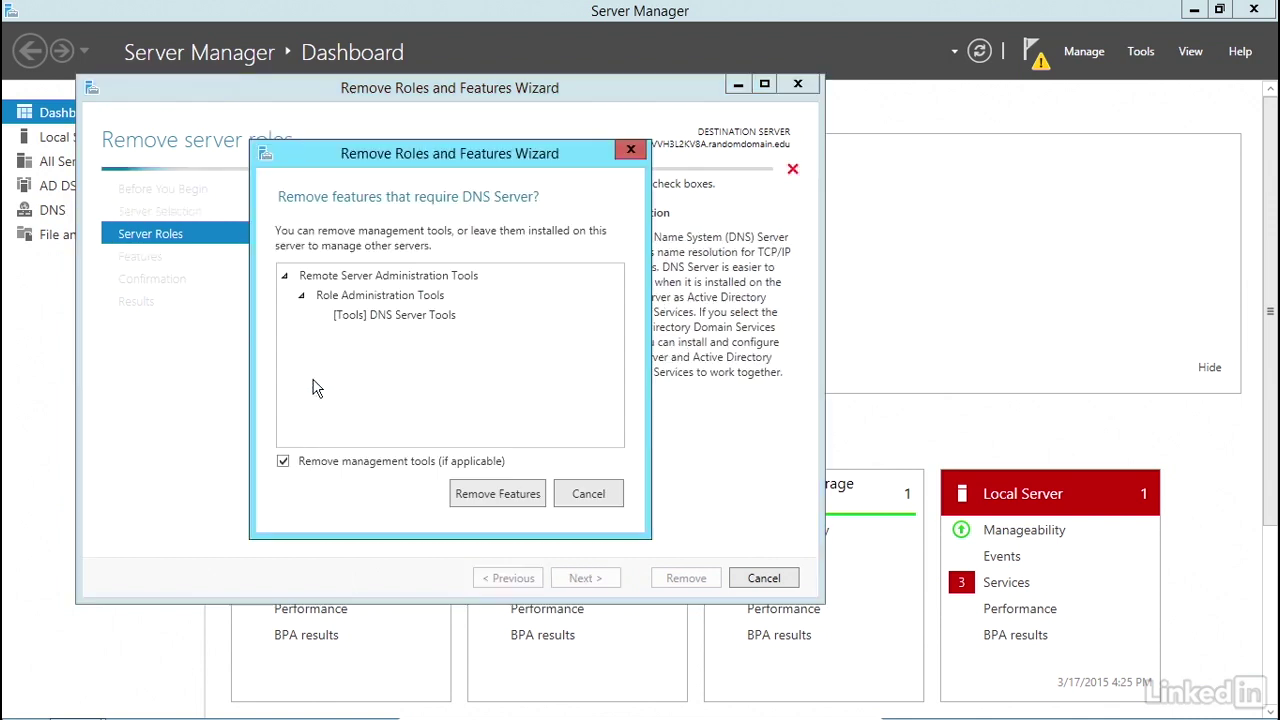
left_click(505, 500)
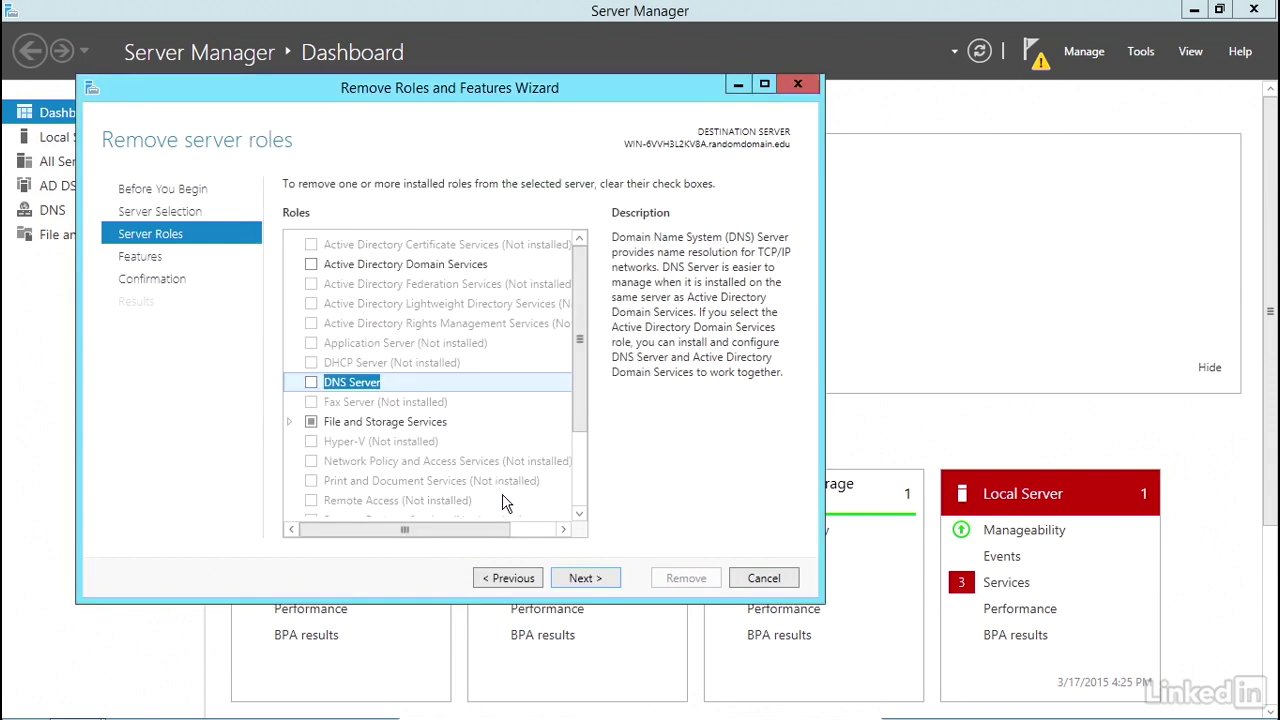
left_click(584, 580)
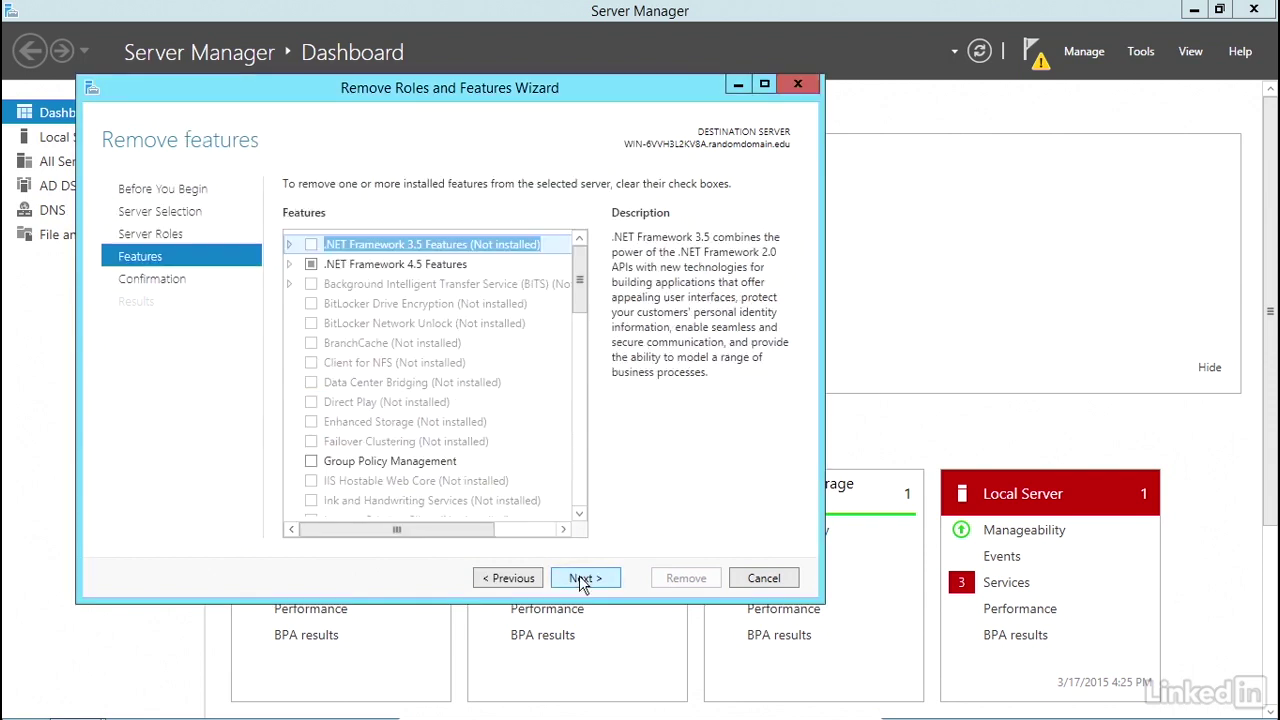
- Confirm and run the removal of AD DS and DNS Server, then close the wizard
left_click(584, 580)
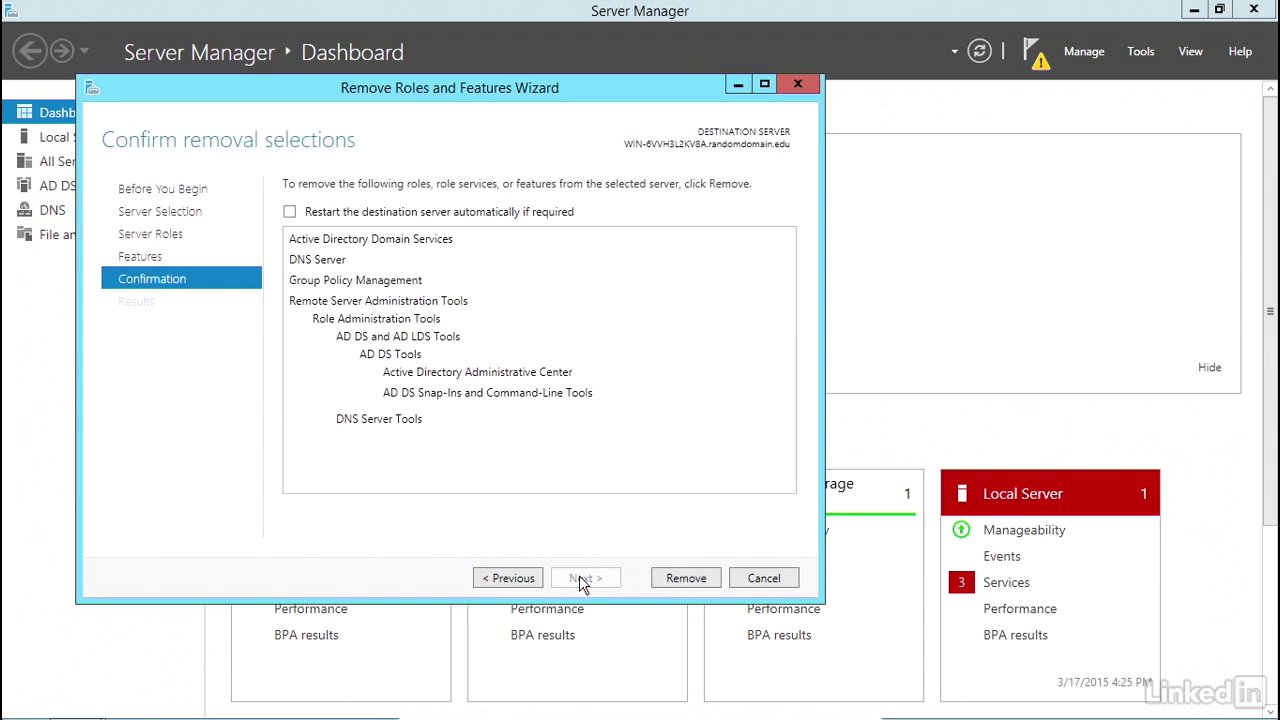
left_click(686, 578)
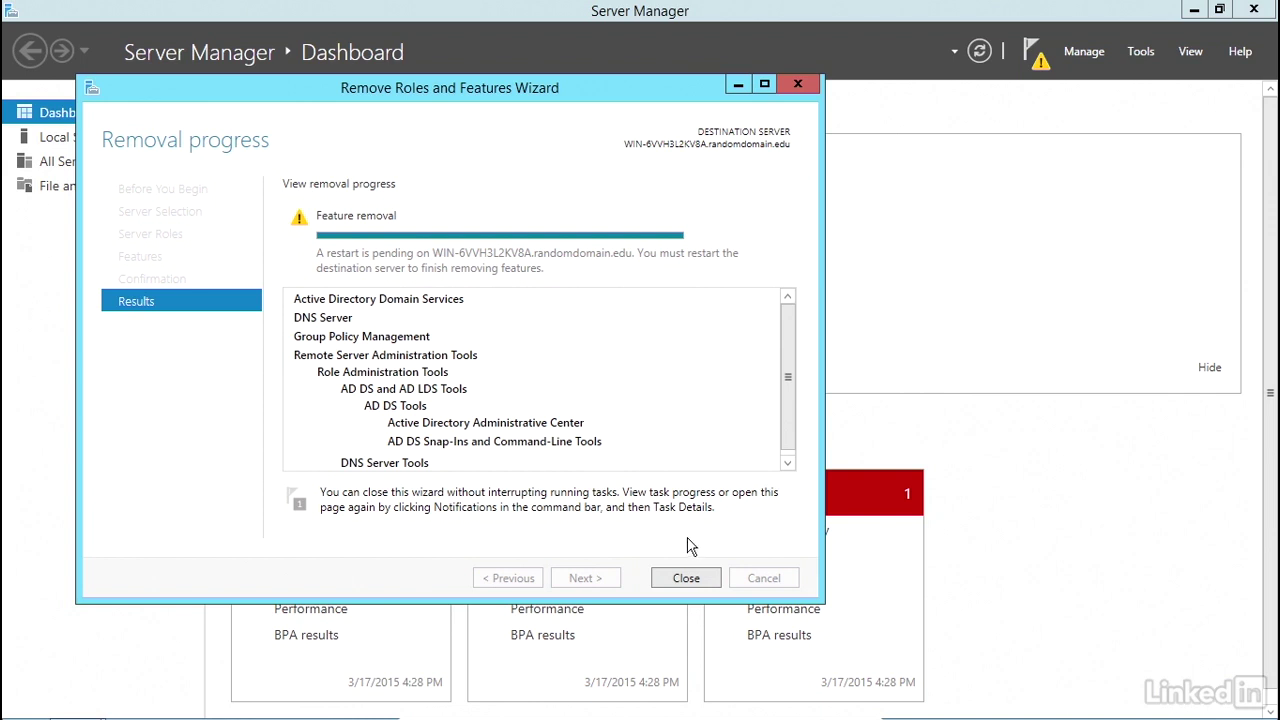
left_click(688, 582)
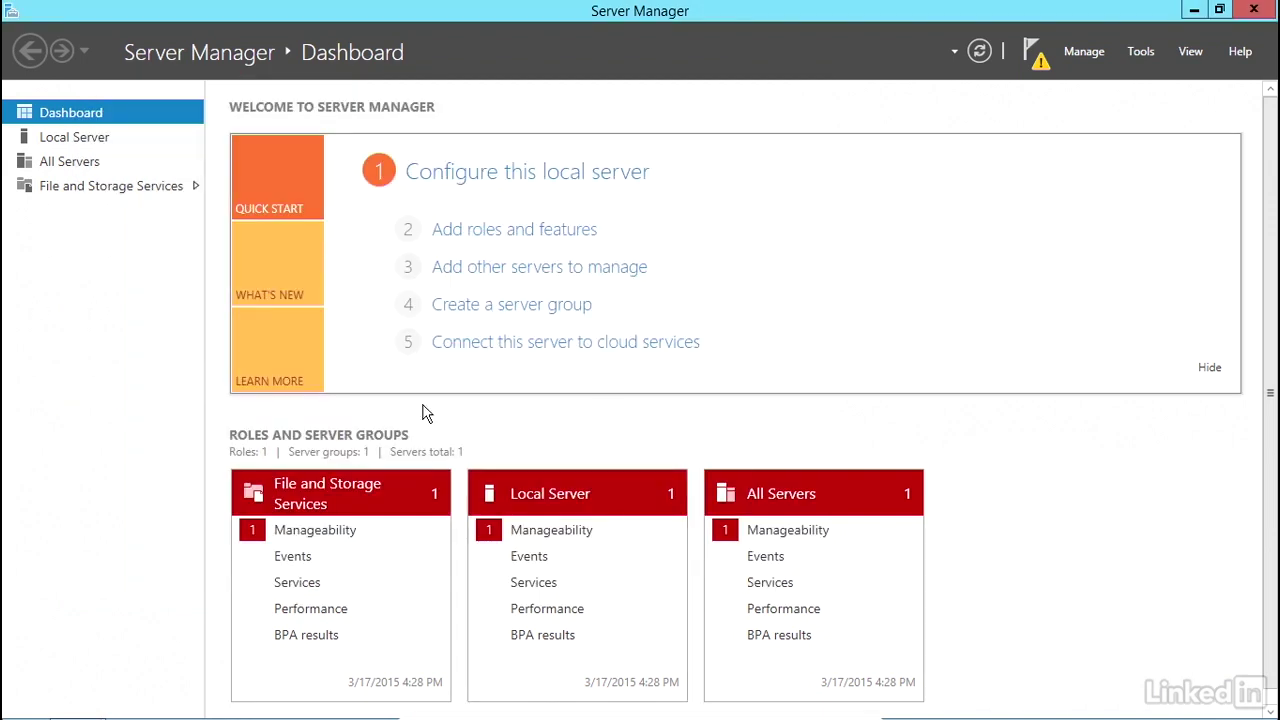
- Restart the server from the Start button's quick menu to finish the pending removal
mouse_move(148, 716)
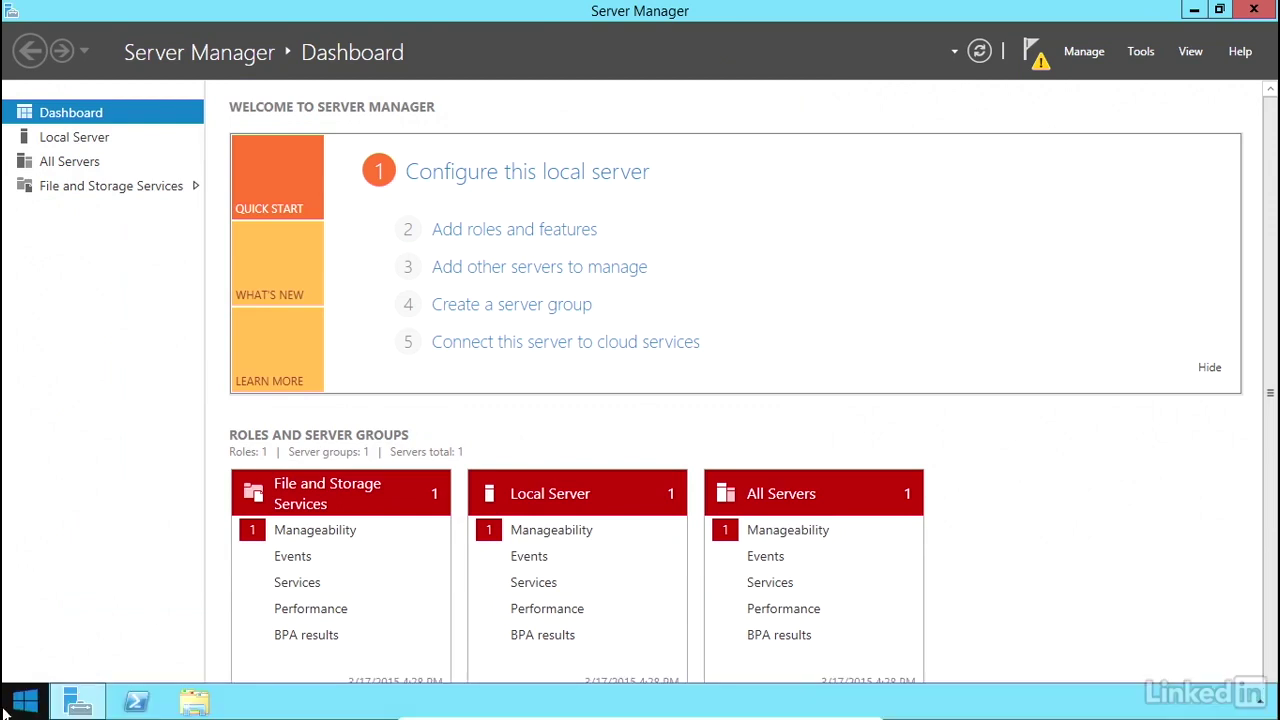
right_click(25, 703)
mouse_move(97, 667)
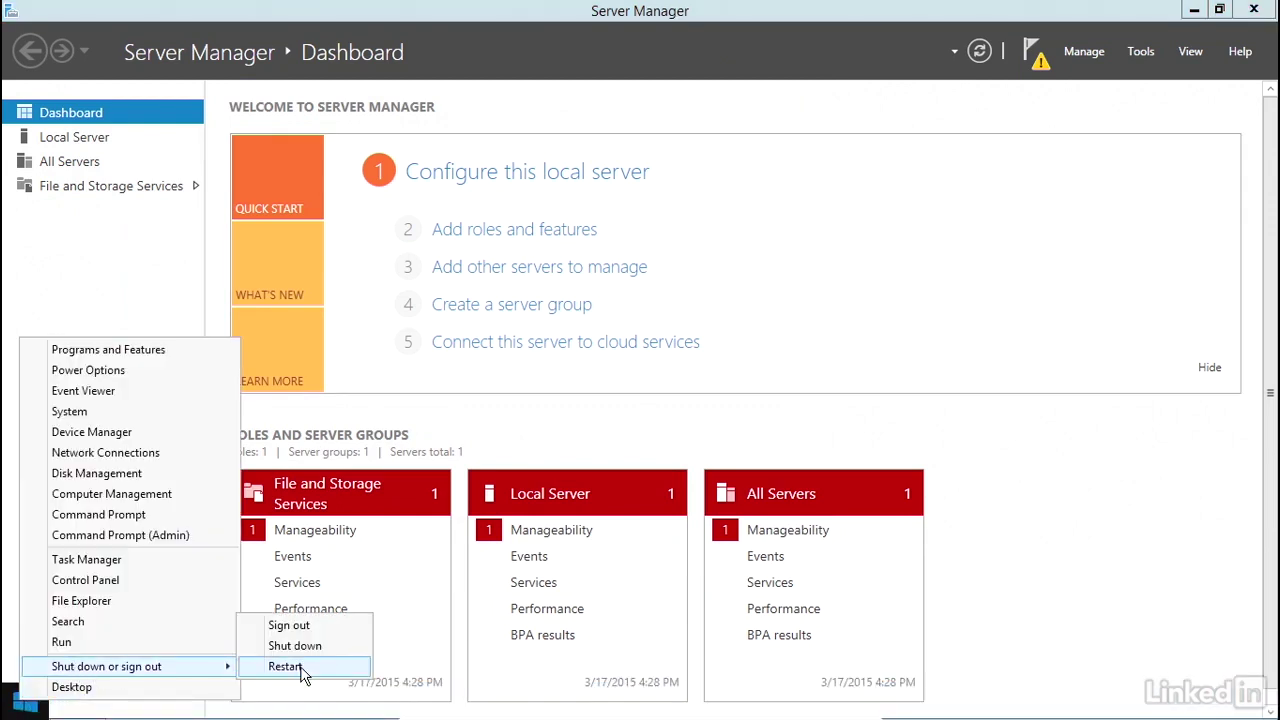
left_click(285, 666)
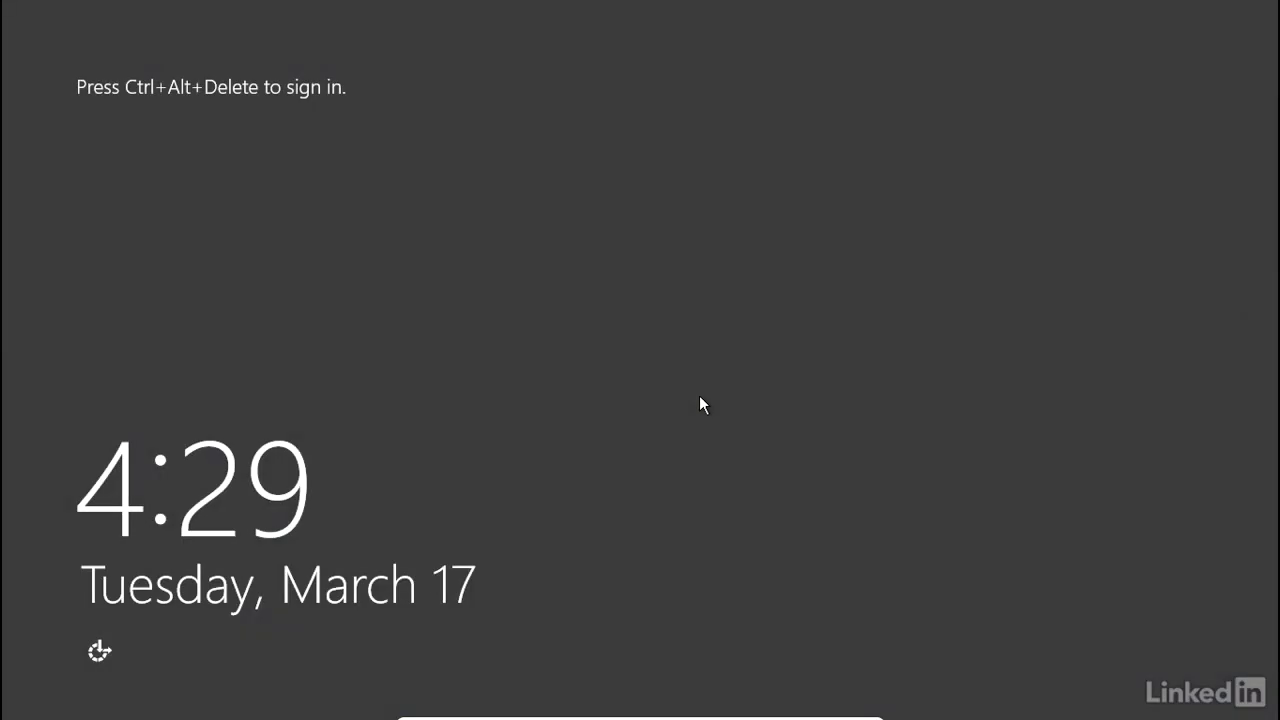
- Sign back in as Administrator with the account password
key("ctrl+alt+Delete")
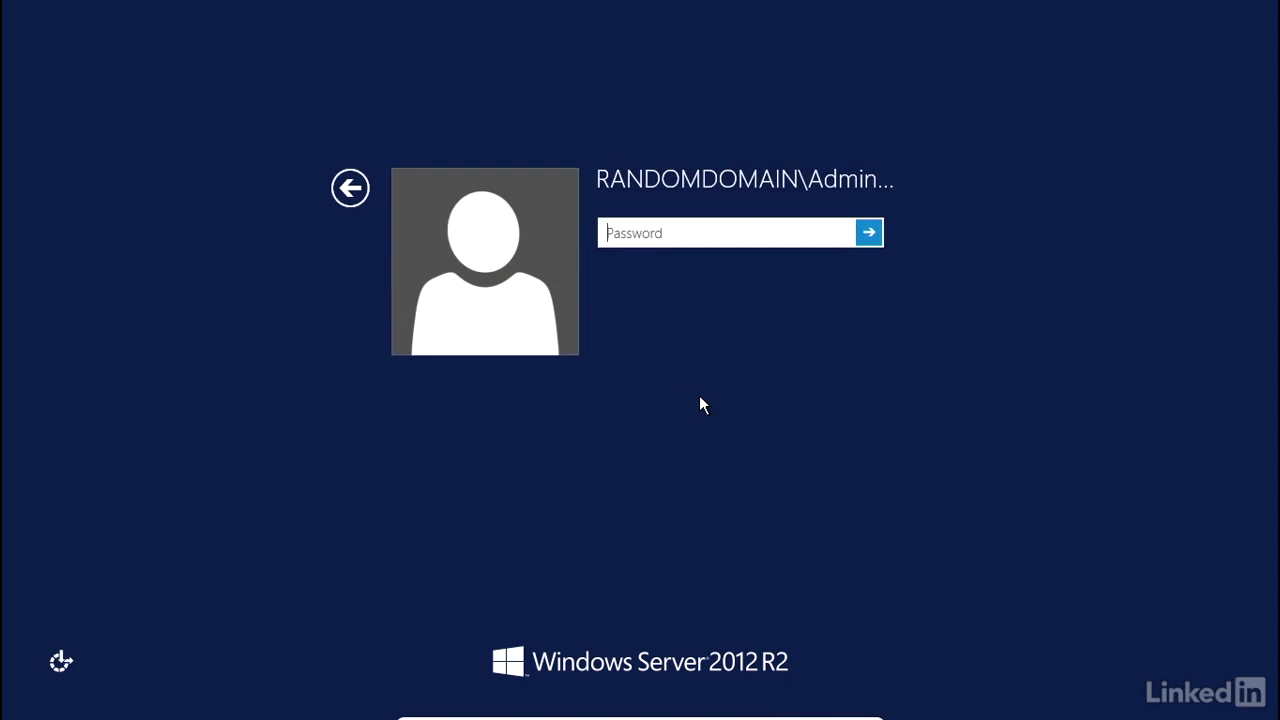
type("Passw0rd123")
key("Return")
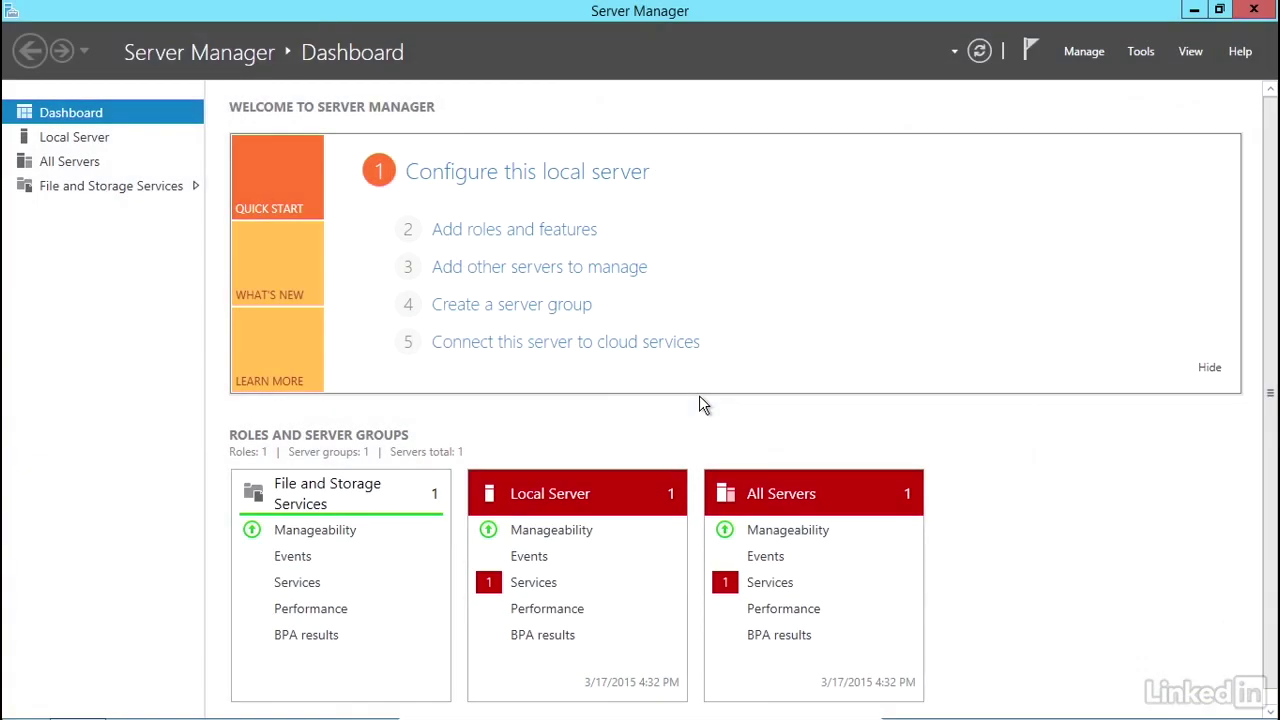